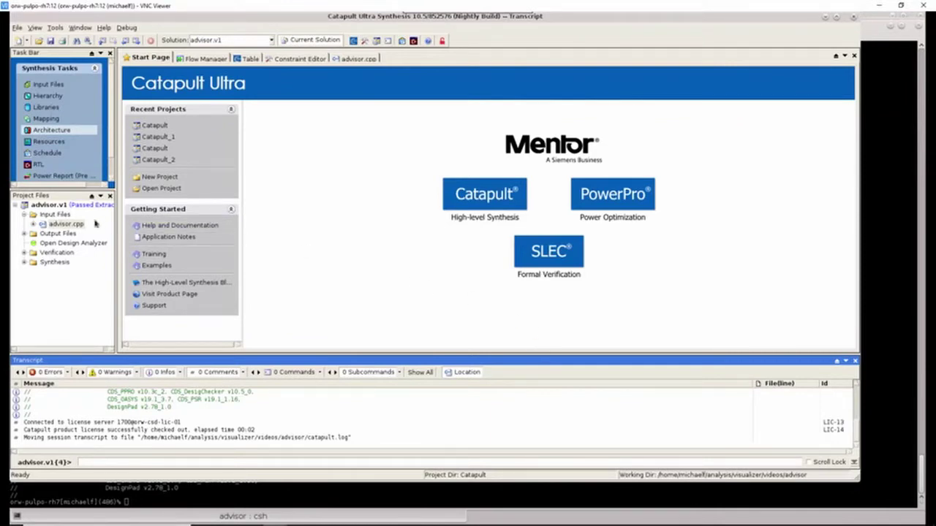
Read advisor.cpp's unrolled loops down to the MAC loop, then bring up the Architecture constraints.
double_click(74, 226)
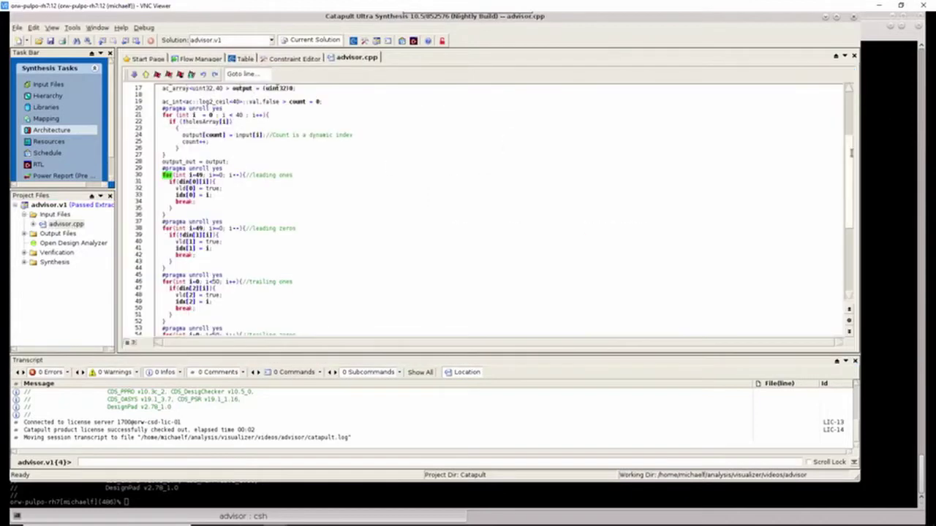
scroll(852, 123, down, 3)
drag(852, 122, 849, 91)
scroll(618, 174, down, 3)
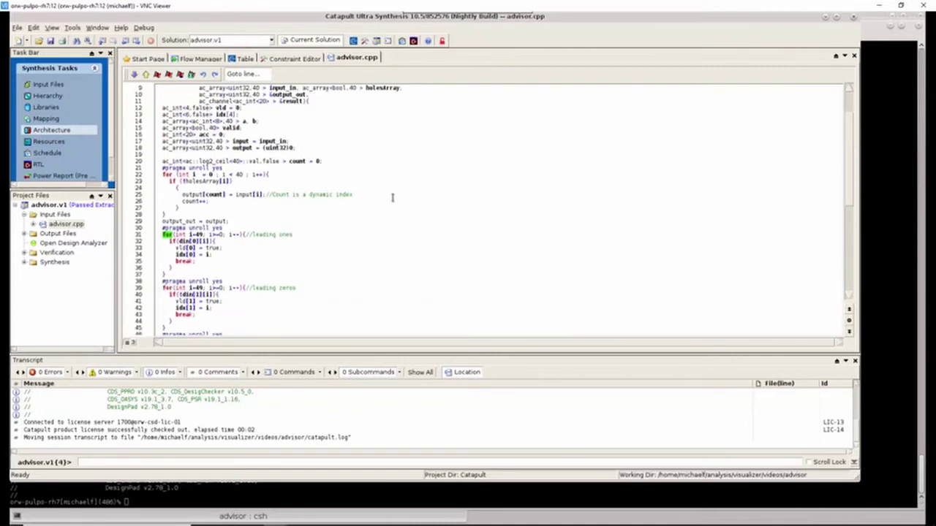
scroll(351, 199, down, 4)
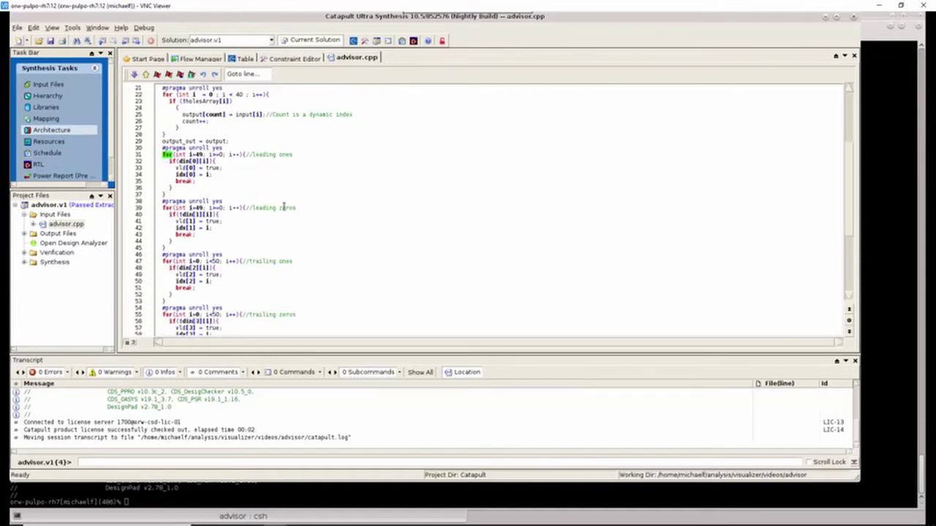
scroll(285, 208, down, 1)
scroll(305, 224, down, 6)
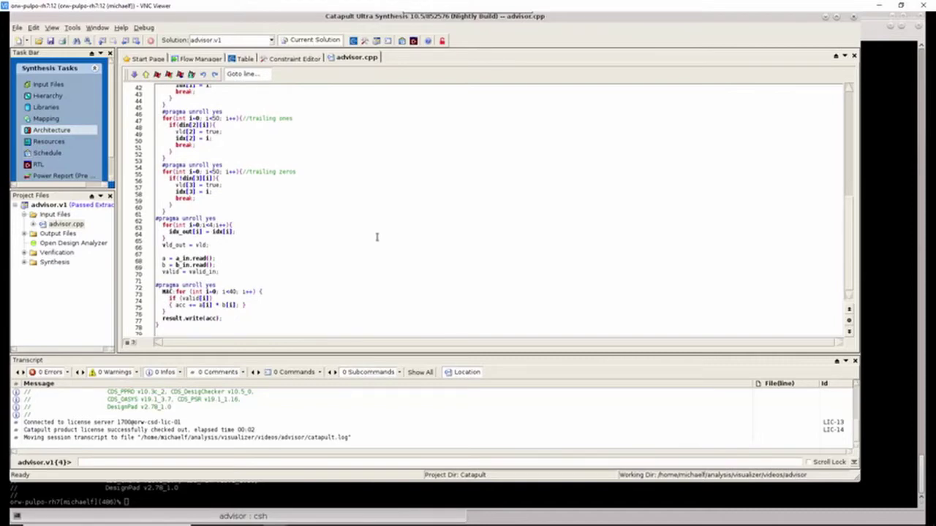
click(67, 131)
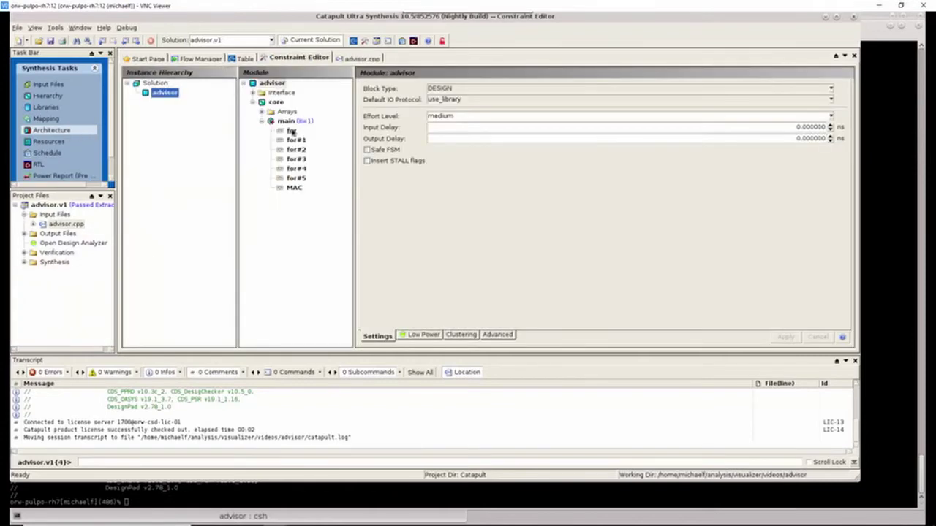
Inspect the pipeline and unroll settings of main and loops for through for#4.
click(292, 131)
click(296, 140)
click(286, 121)
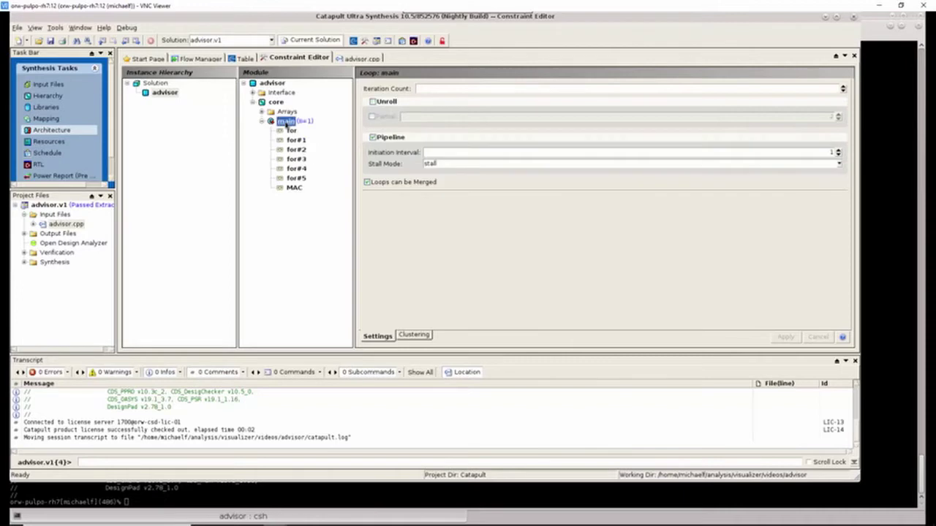
click(291, 132)
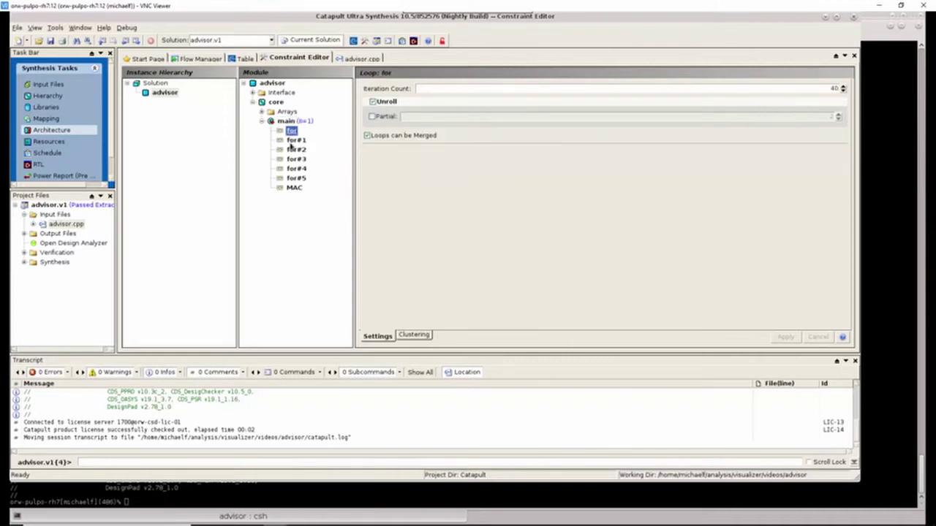
click(295, 140)
click(294, 150)
click(295, 159)
click(294, 169)
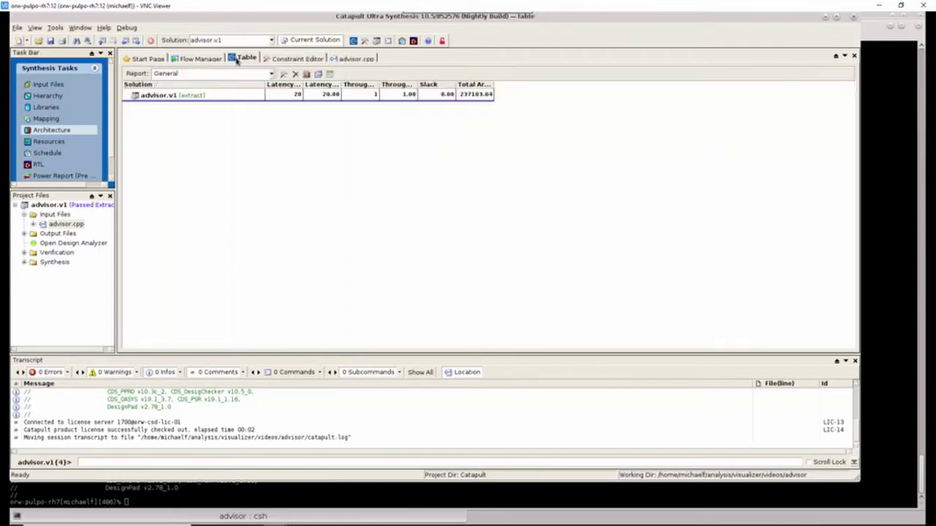
In the advisor.v1 results Table, view the Run Time report, then the Area Score report.
click(239, 58)
click(272, 73)
click(168, 92)
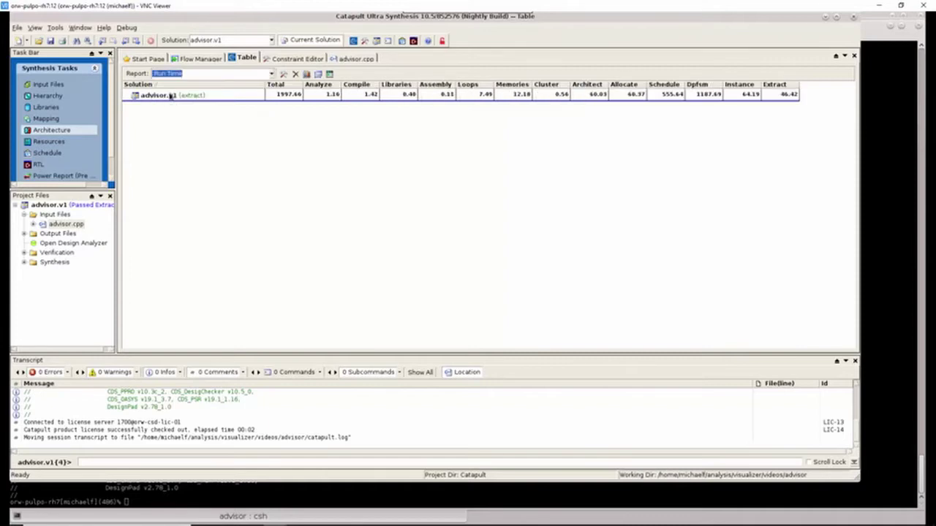
click(271, 74)
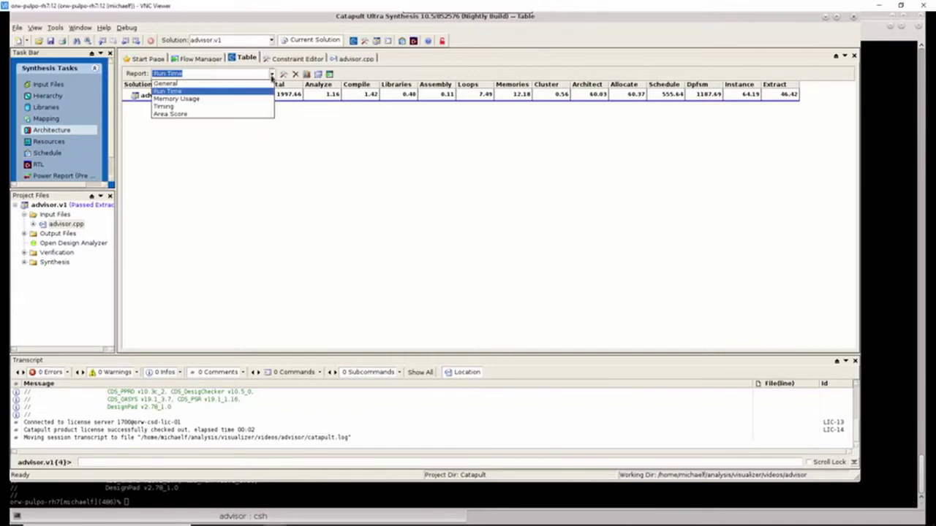
click(175, 115)
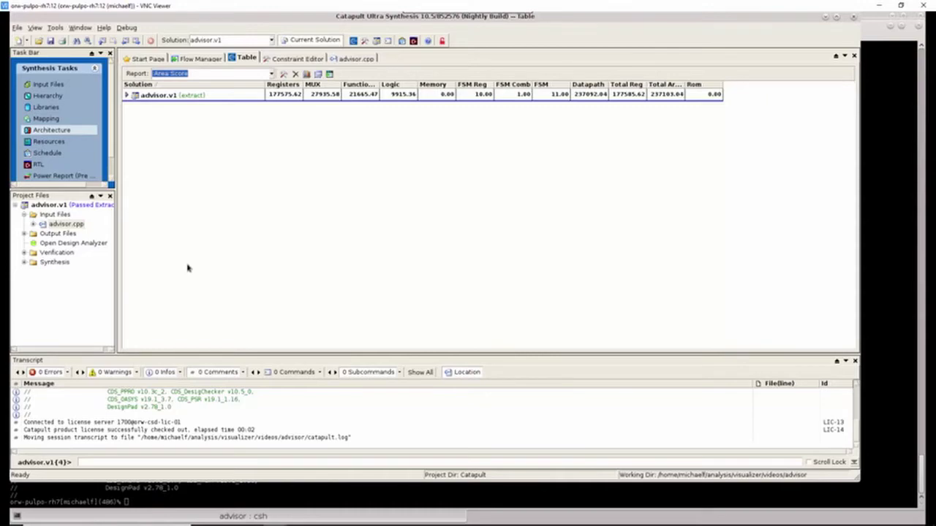
Launch Design Analyzer on the advisor.v1 solution.
double_click(85, 246)
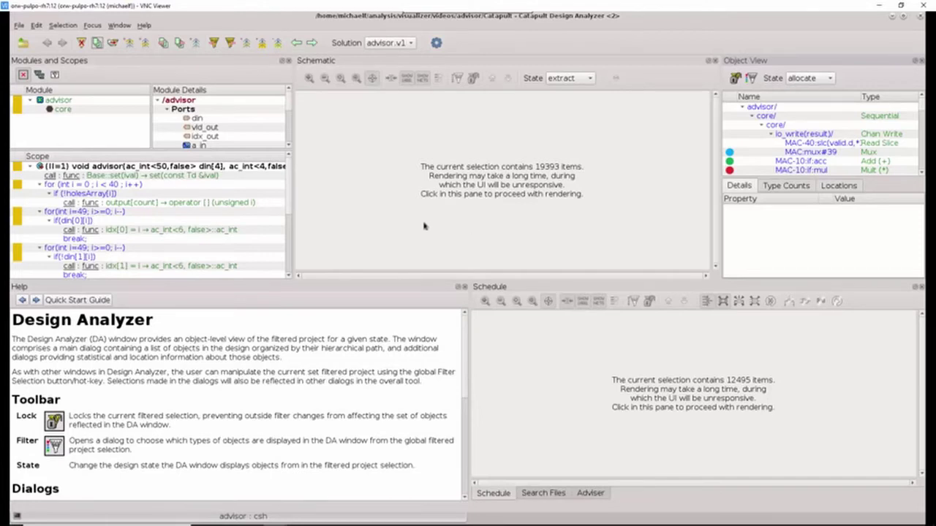
Render the advisor.struct schematic and show the Schematic help page.
click(349, 203)
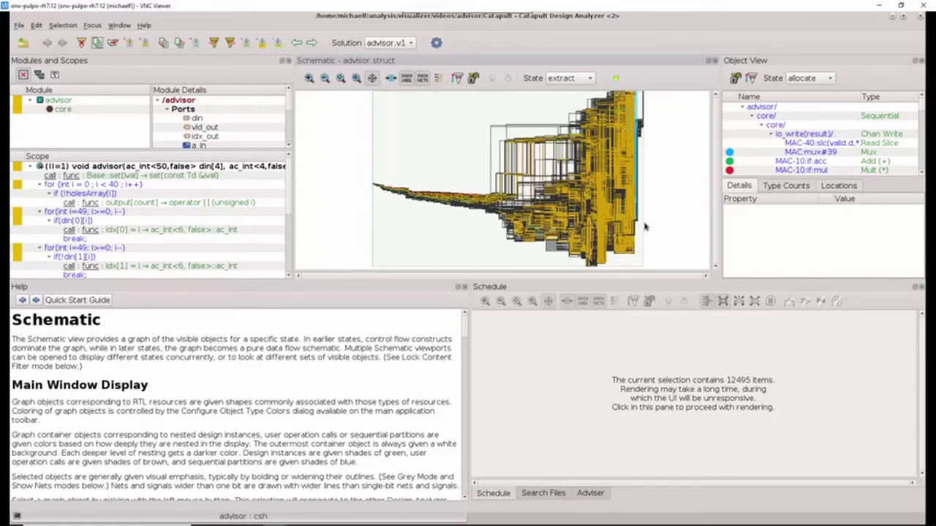
Show per-line operator counts and trace output[count] = input[i] back to the first for loop.
click(845, 189)
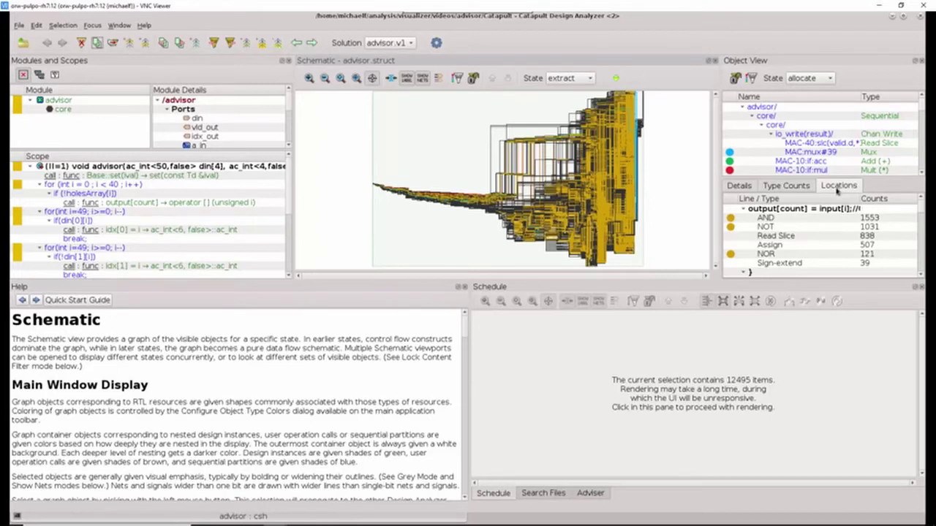
click(798, 210)
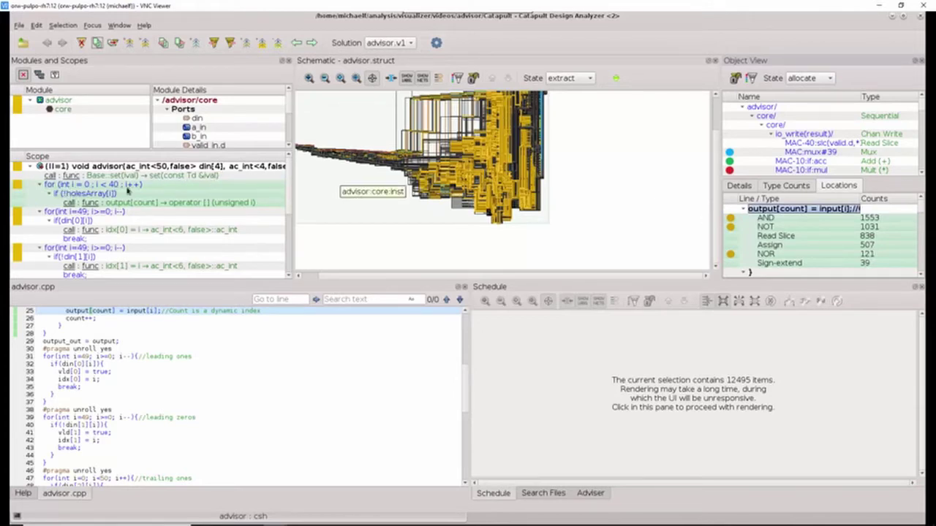
click(128, 188)
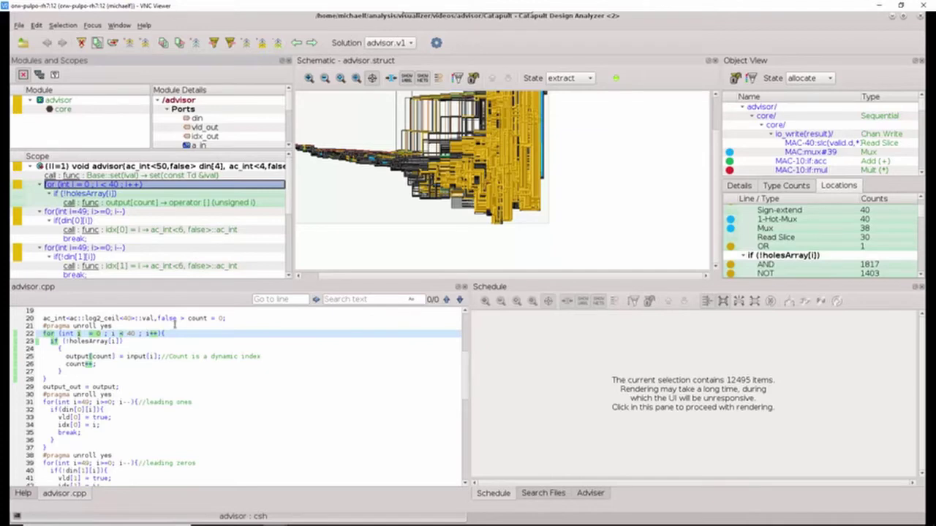
Show the Adviser issue list and switch to the Advisor perspective.
click(597, 496)
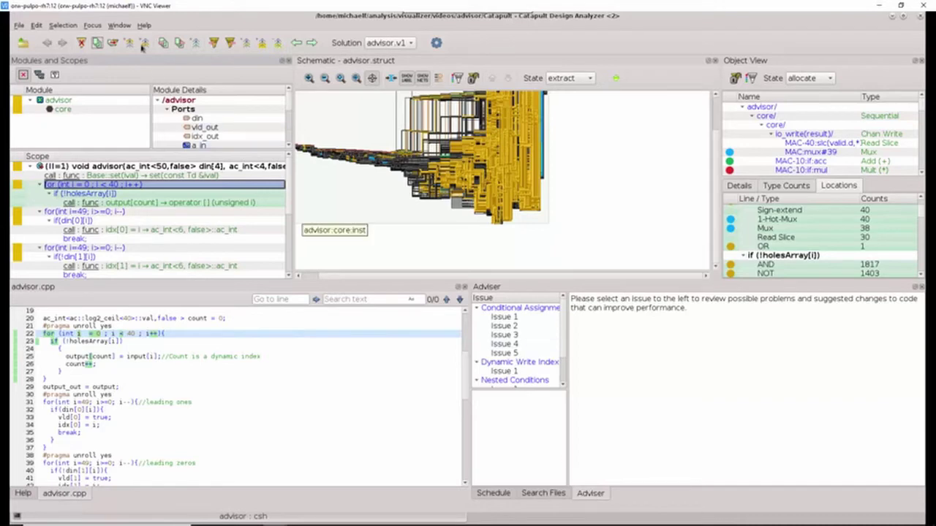
click(121, 27)
click(120, 26)
click(121, 26)
mouse_move(164, 37)
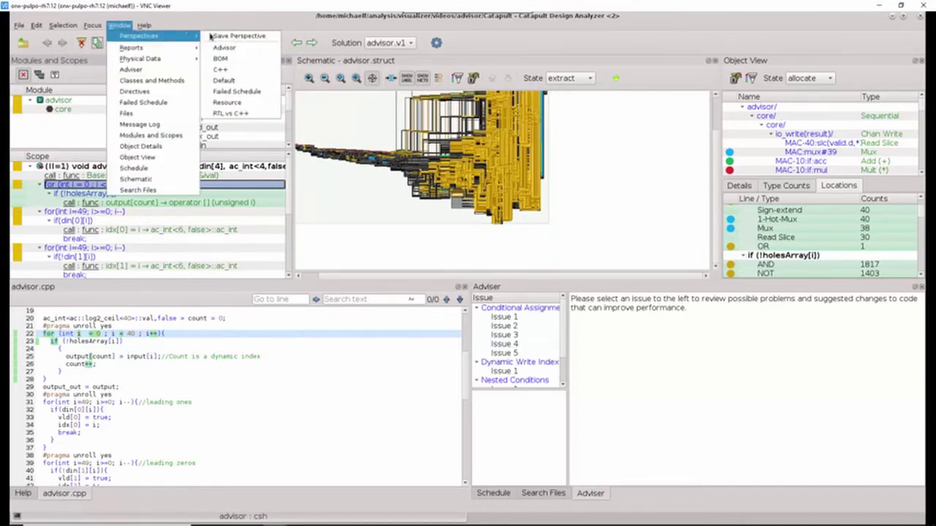
click(241, 49)
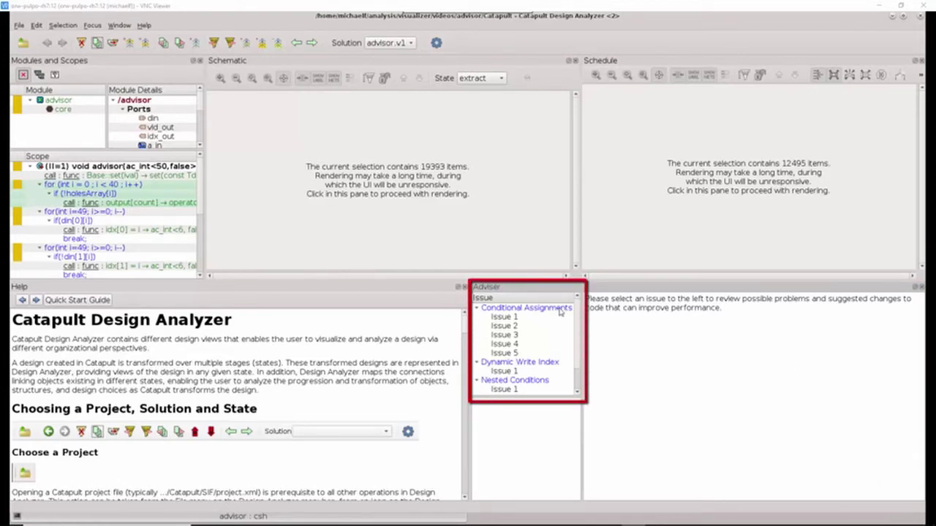
Read the Conditional Assignments bad and good examples, then open Issue 1 in advisor.cpp.
click(560, 309)
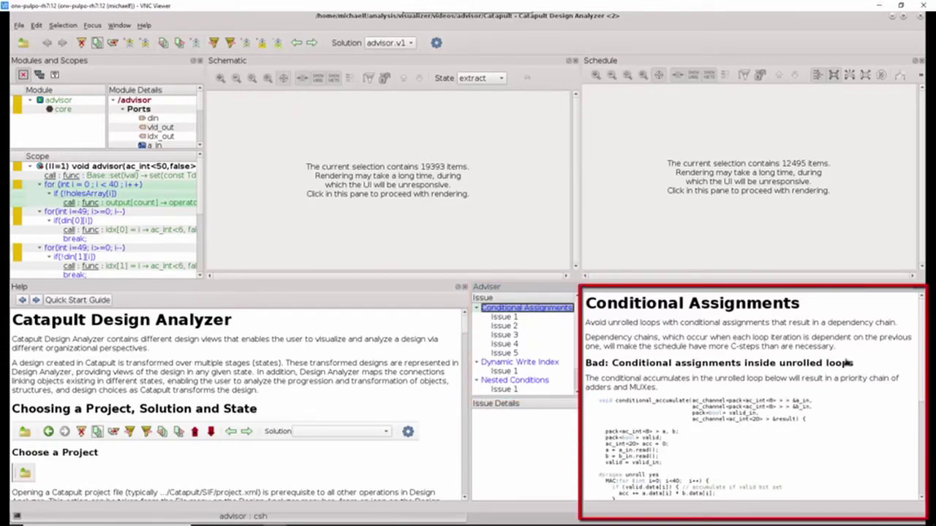
scroll(840, 370, down, 3)
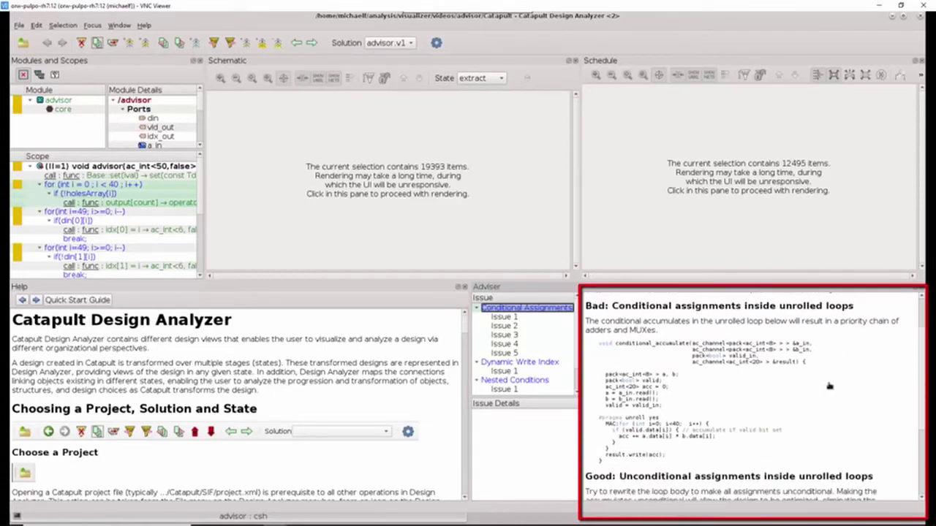
scroll(830, 386, down, 5)
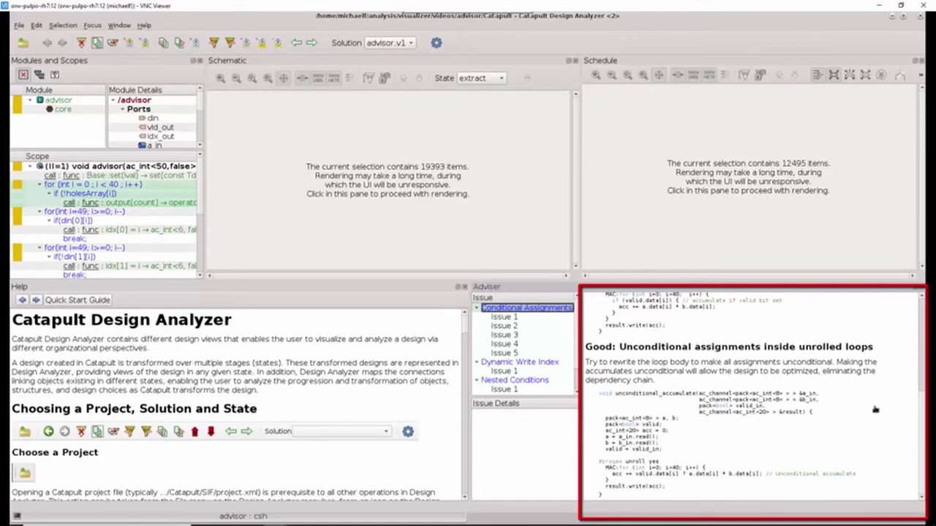
click(517, 319)
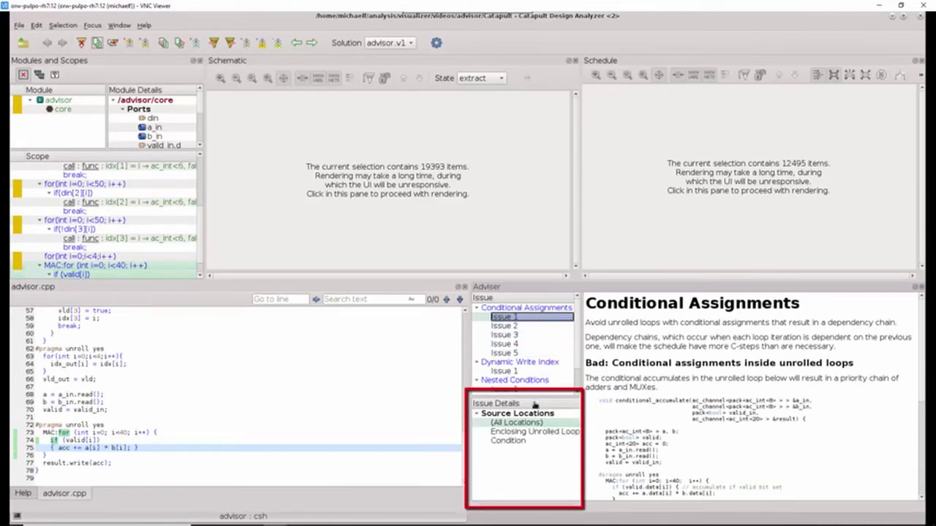
Locate Issue 1's enclosing MAC loop and its condition, then go back to Conditional Assignments.
click(534, 431)
click(512, 441)
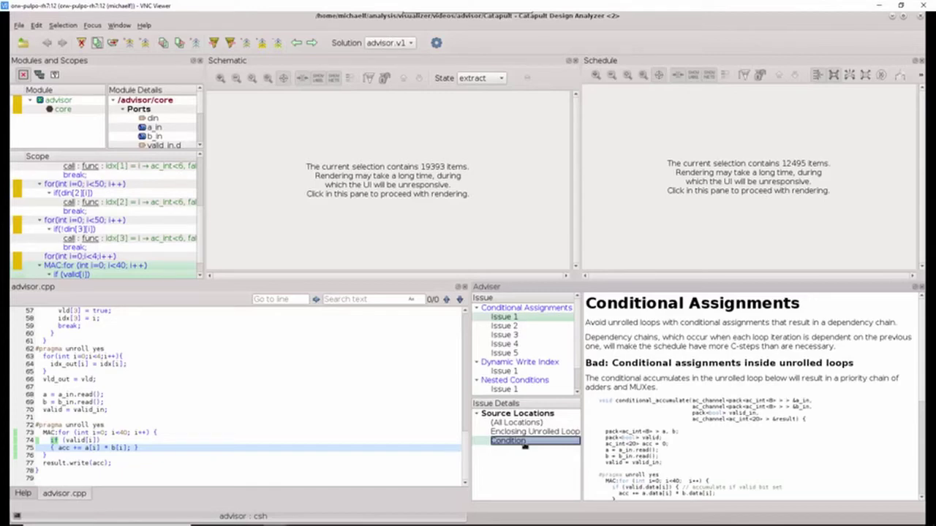
mouse_move(524, 525)
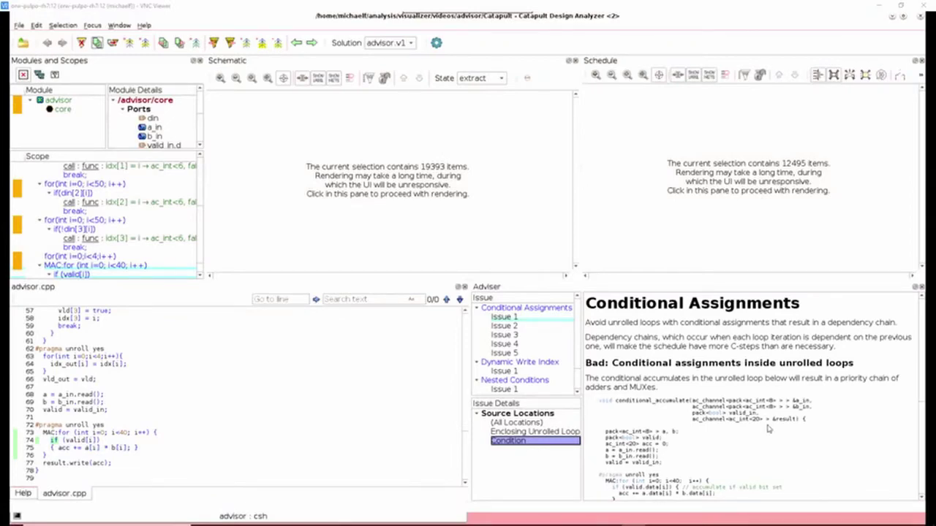
click(541, 309)
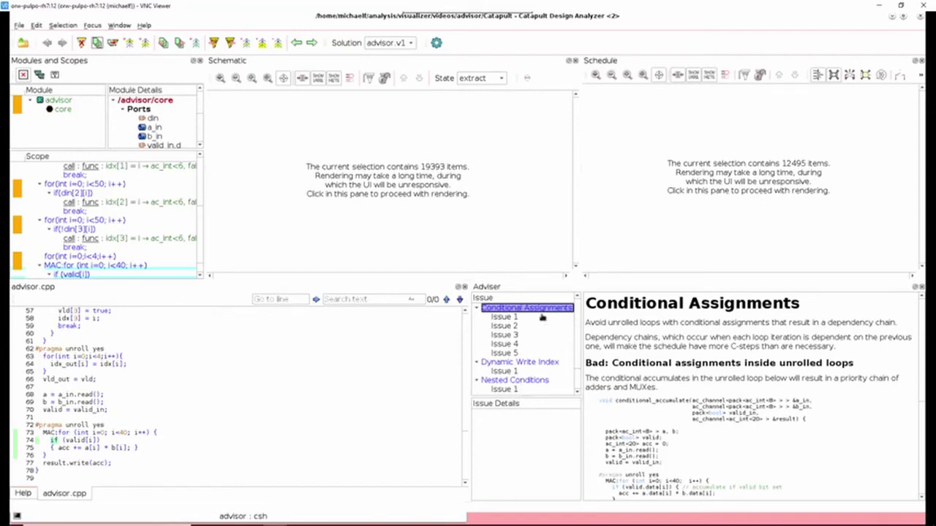
Open the Dynamic Write Index help article from the Adviser list.
click(550, 362)
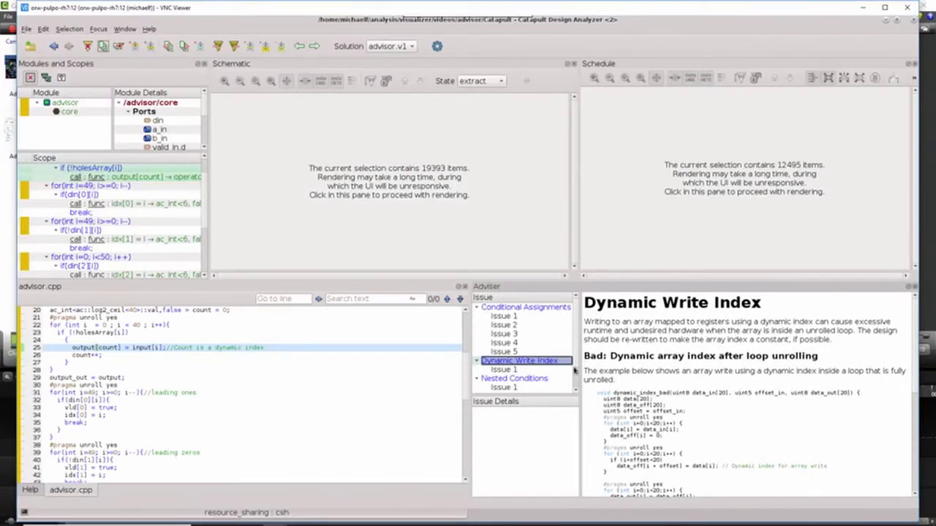
Display the Nested Conditions help article and its bad unrolled-loop example with a conditional break.
click(520, 381)
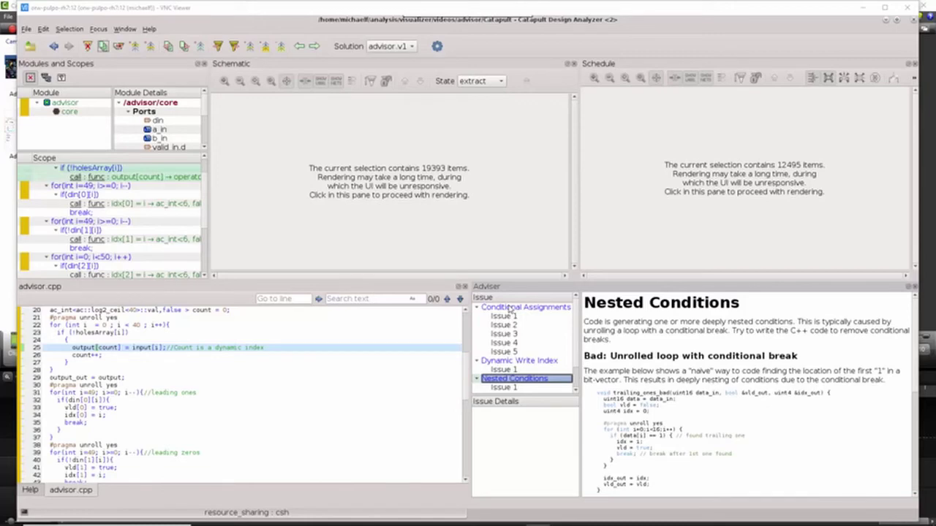
Trace Conditional Assignments Issue 1 to line 74, if (valid[i]), and render its schematic and schedule.
click(509, 314)
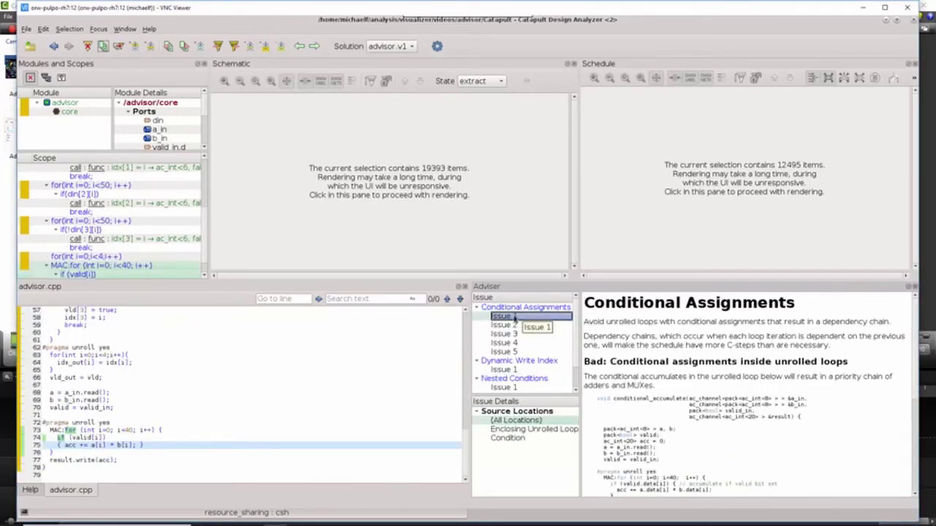
click(510, 439)
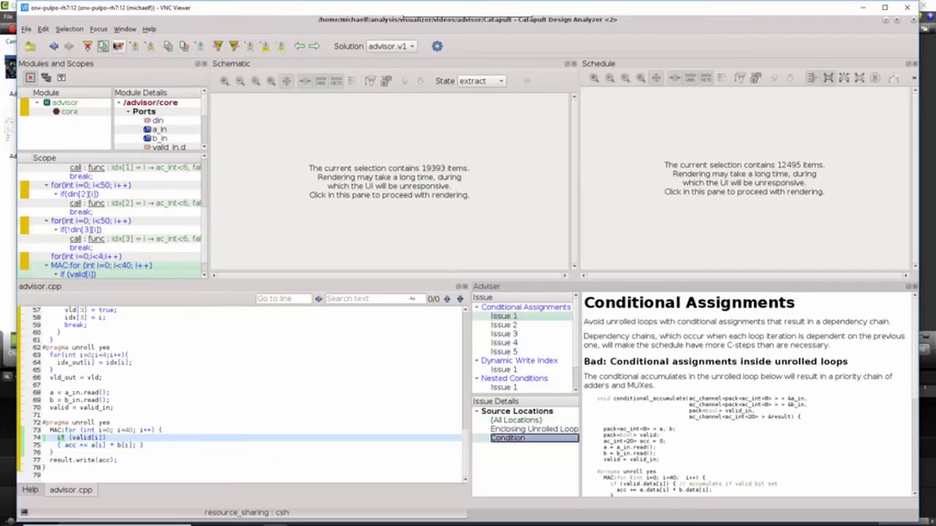
click(120, 46)
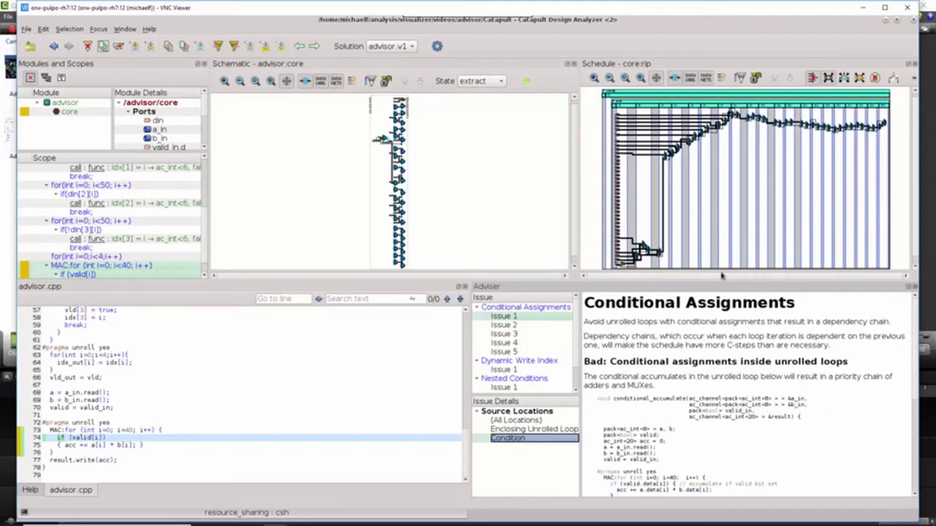
Bring the help's good example, acc += valid ? a*b : 0, into view.
scroll(687, 415, down, 2)
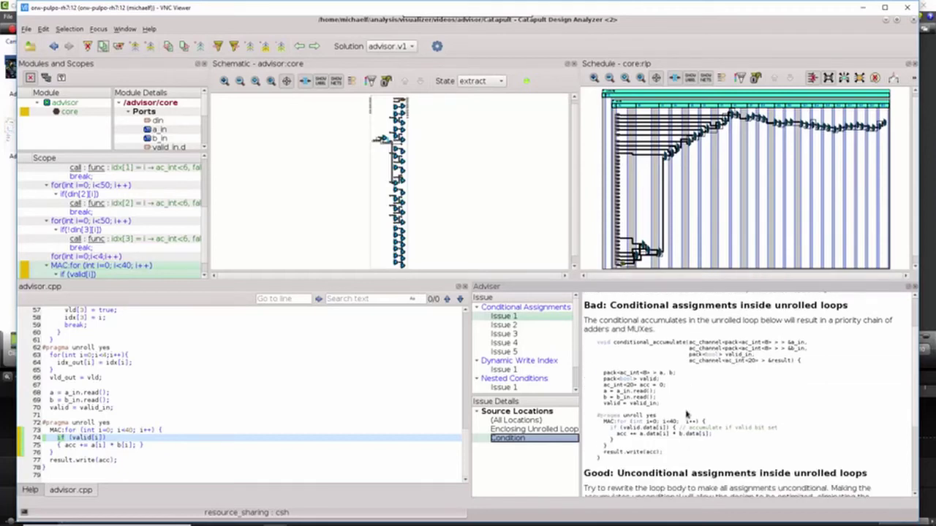
scroll(686, 415, down, 3)
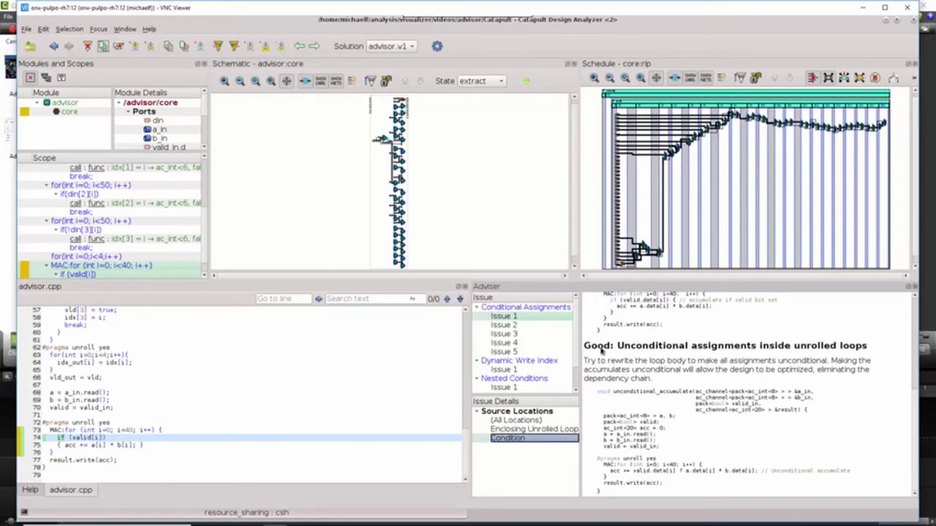
Review Dynamic Write Index Issue 1's output[count], count++ and if (!holesArray[i]) lines, plus the constant-index fix.
click(521, 360)
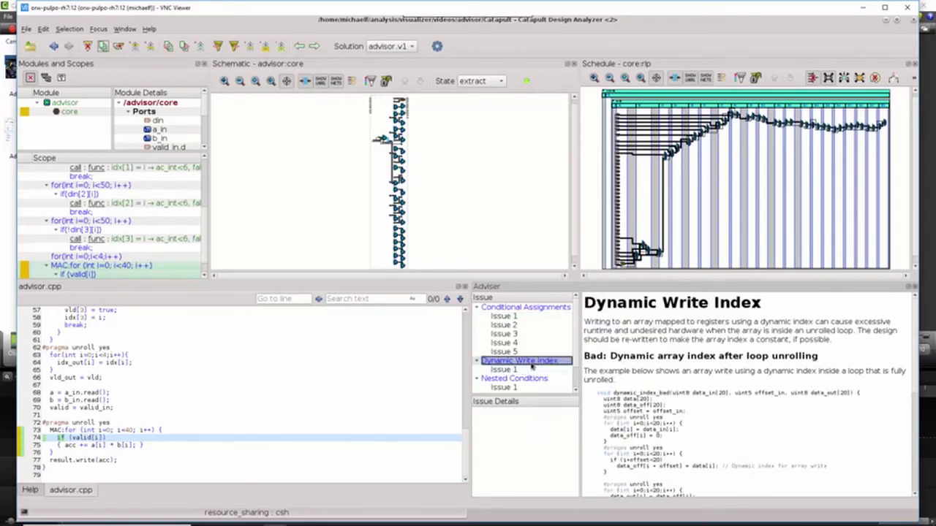
click(505, 370)
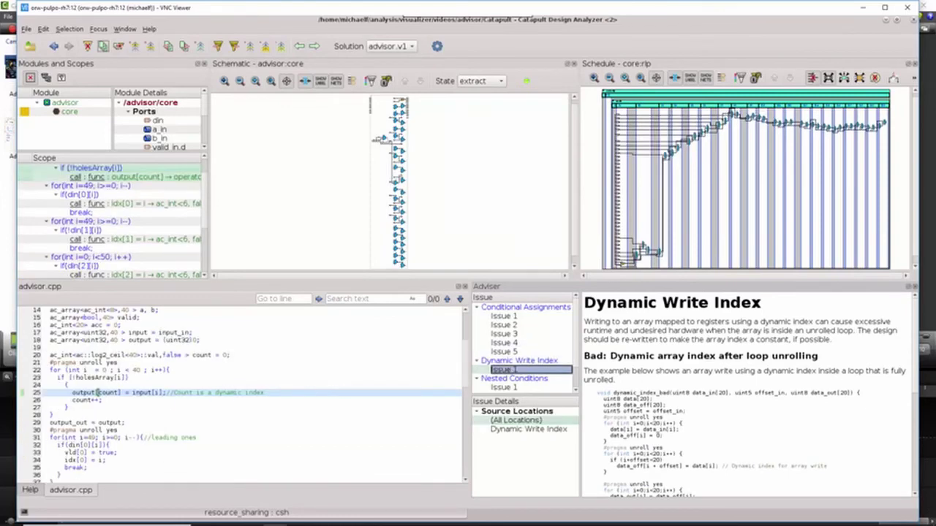
click(105, 393)
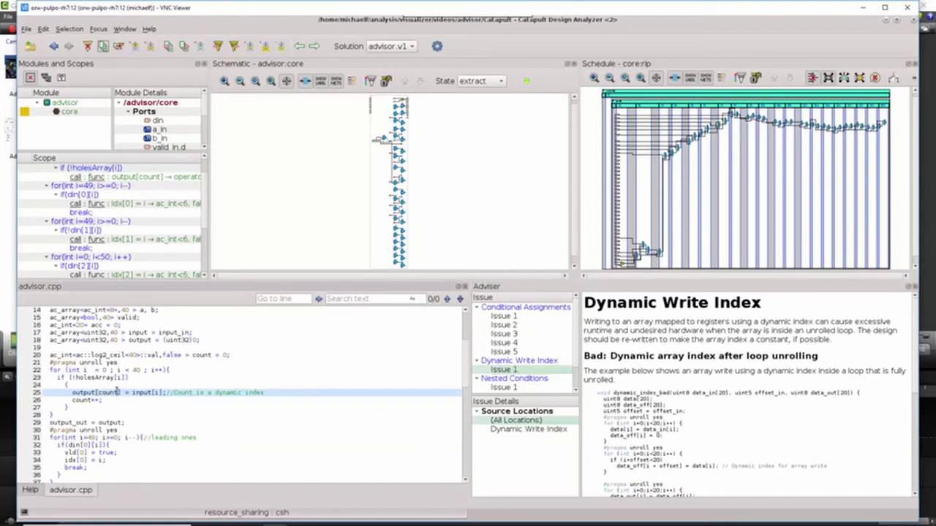
click(104, 400)
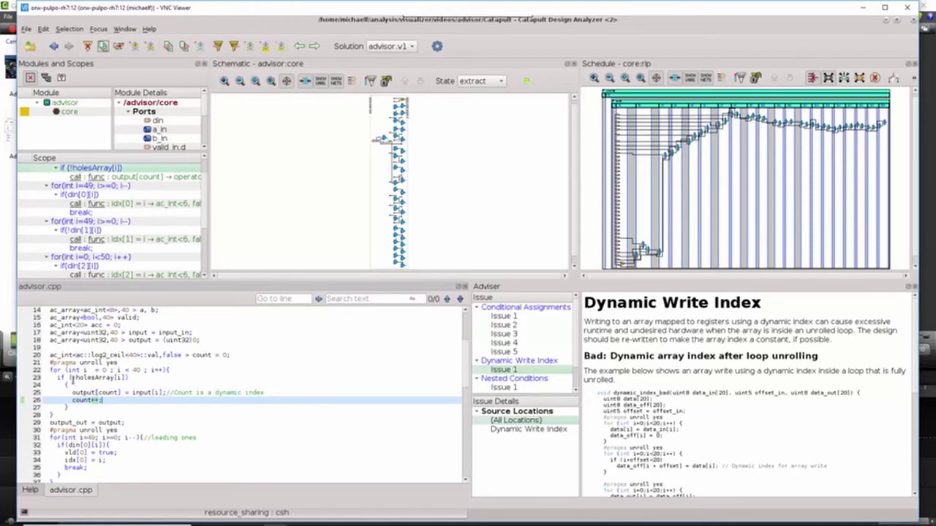
click(73, 378)
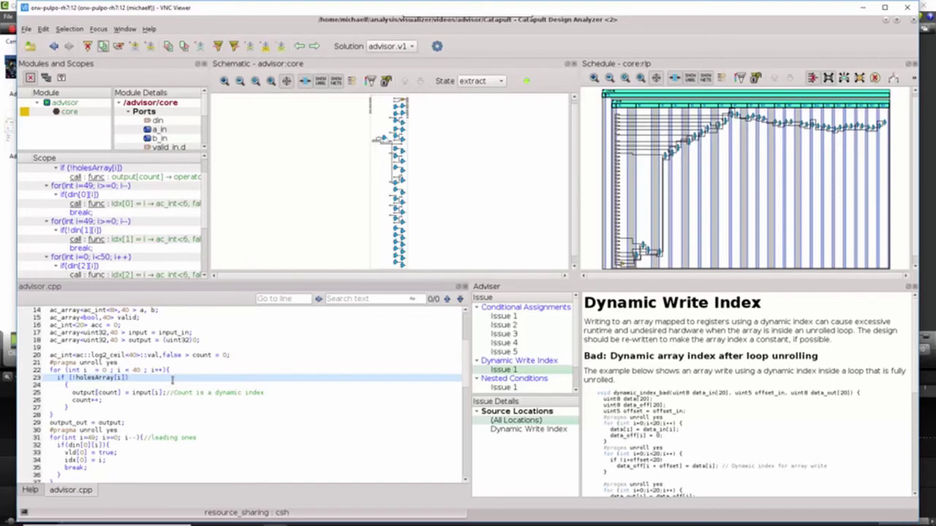
scroll(641, 406, down, 5)
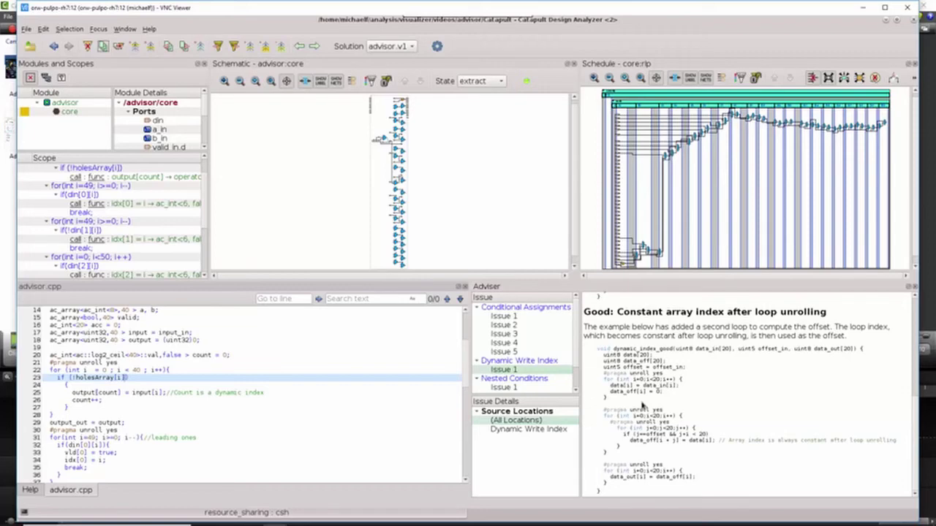
Cycle through Nested Conditions Issues 1–4 twice, ending on Issue 1's condition at line 32, if(din[0][i]).
click(505, 387)
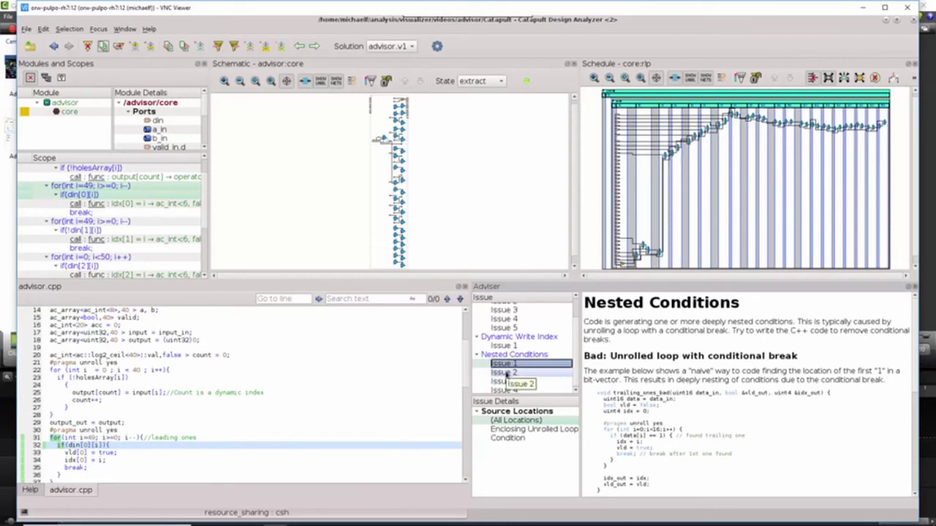
click(506, 373)
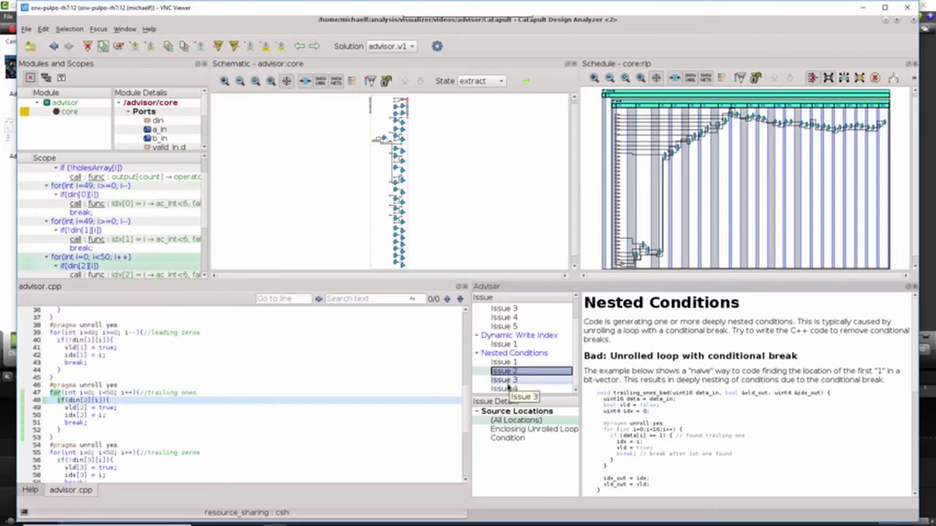
click(507, 381)
click(506, 389)
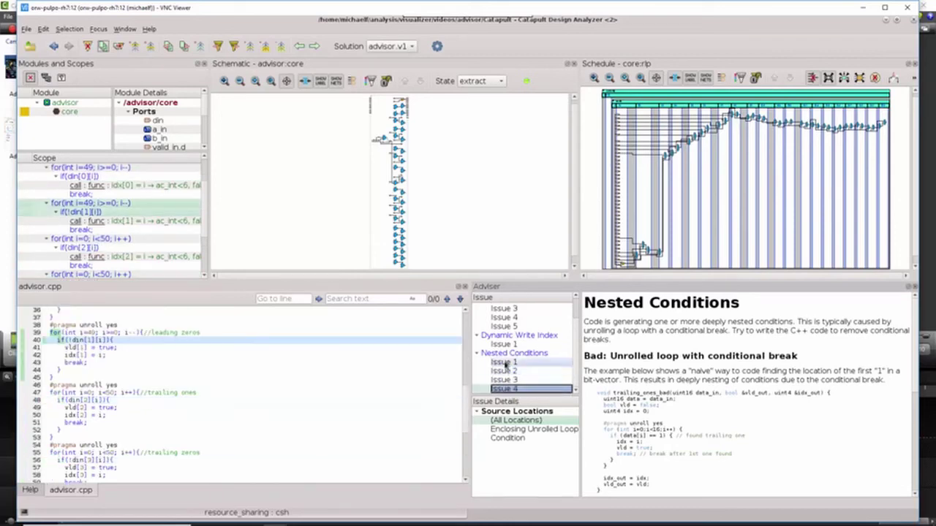
click(505, 363)
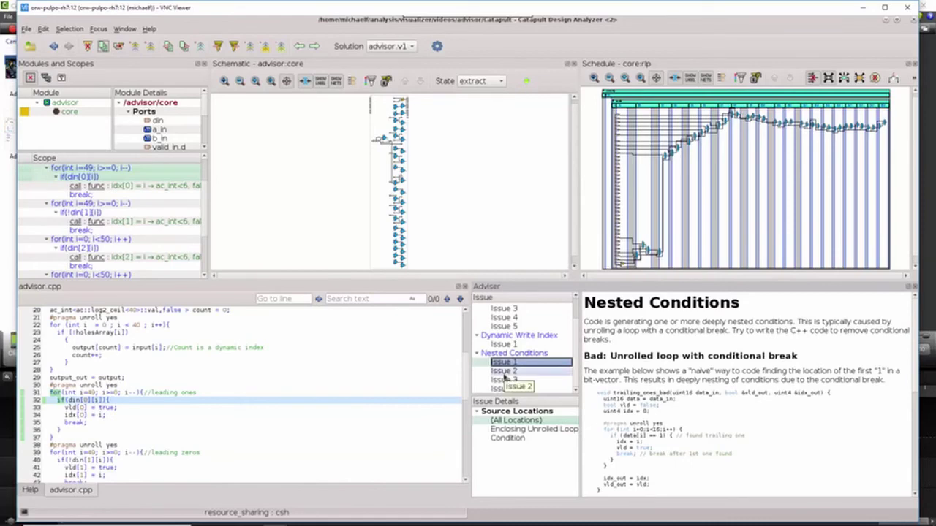
click(505, 372)
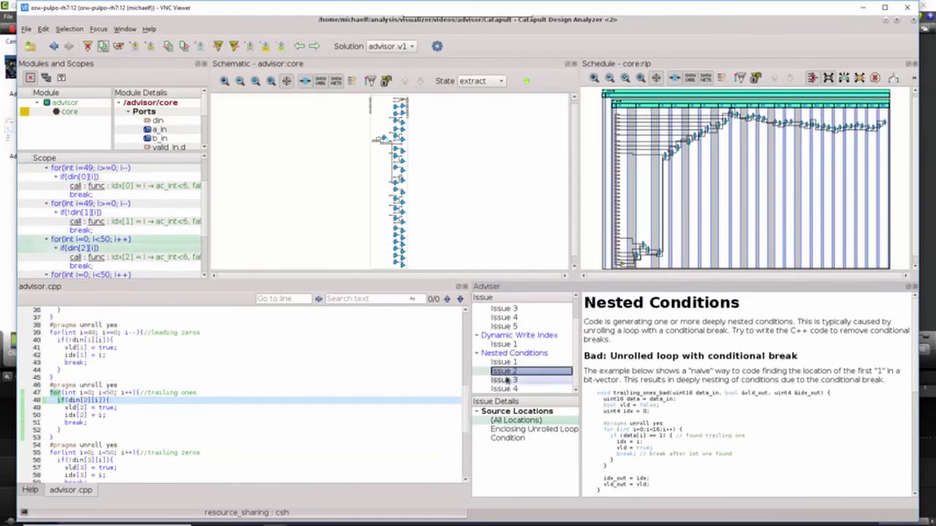
click(506, 381)
click(506, 389)
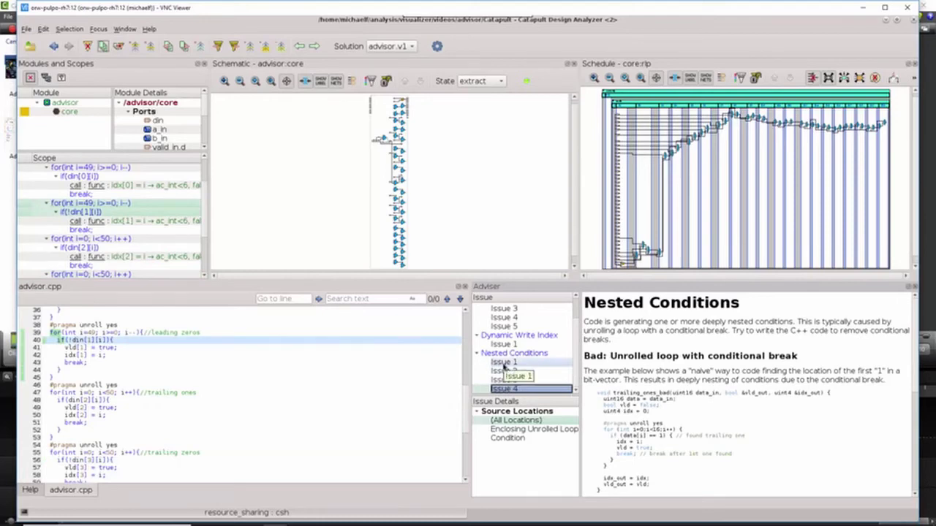
click(503, 364)
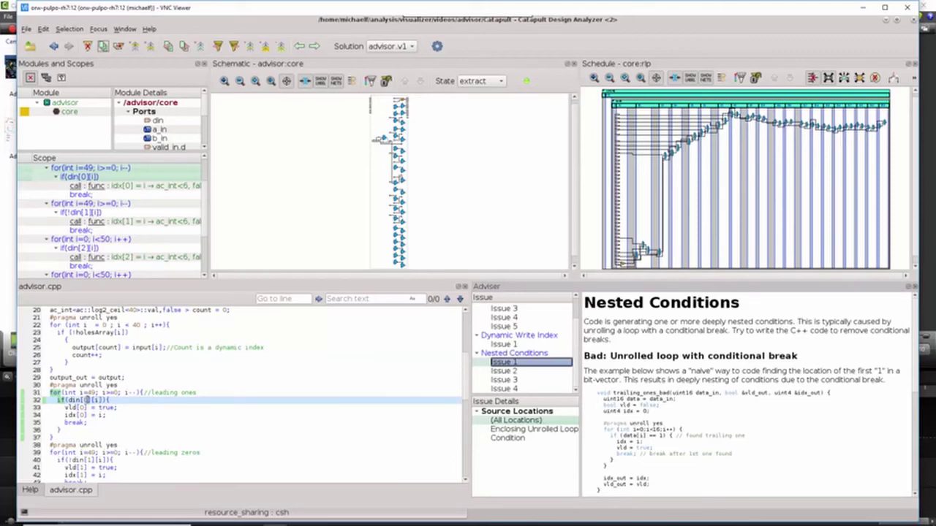
click(510, 438)
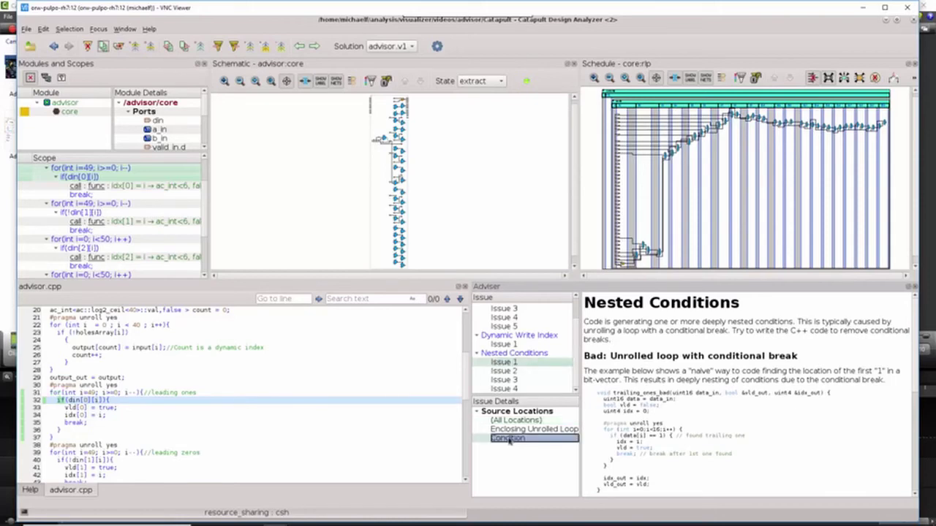
Render the nested condition's schematic, zoom into its scheduled operations, cross-probe one, and read the good fix.
click(119, 47)
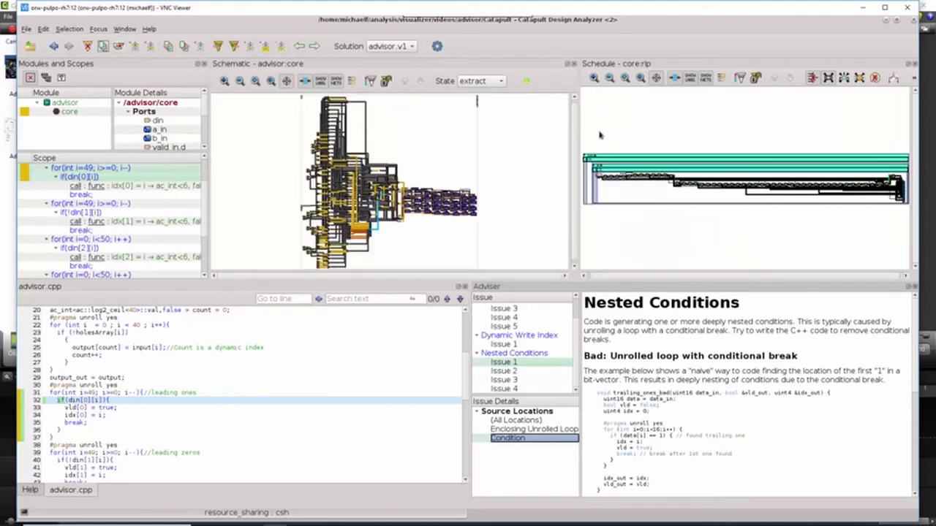
drag(600, 134, 840, 246)
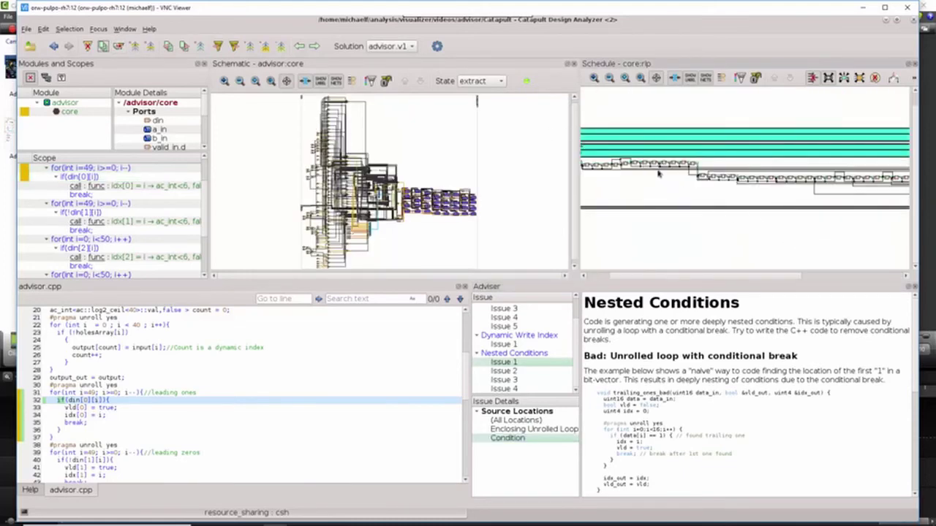
drag(585, 147, 679, 210)
click(639, 185)
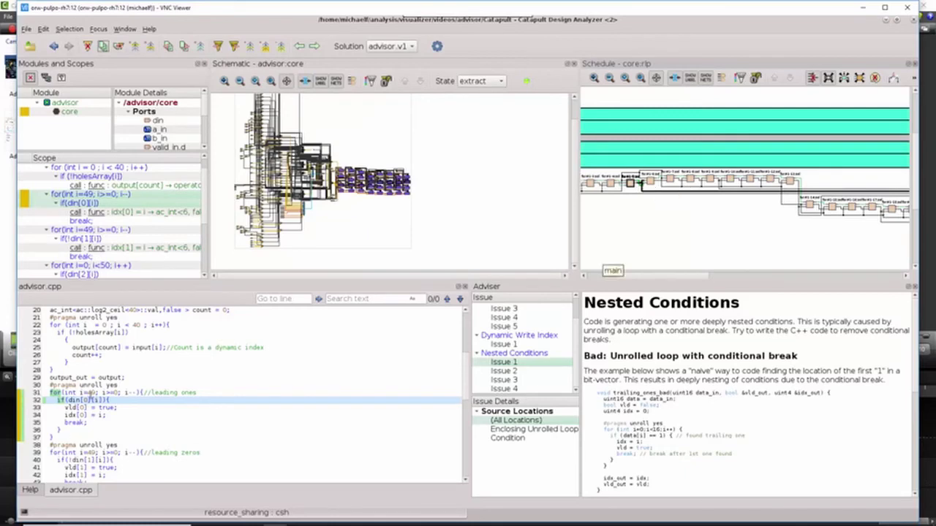
click(629, 183)
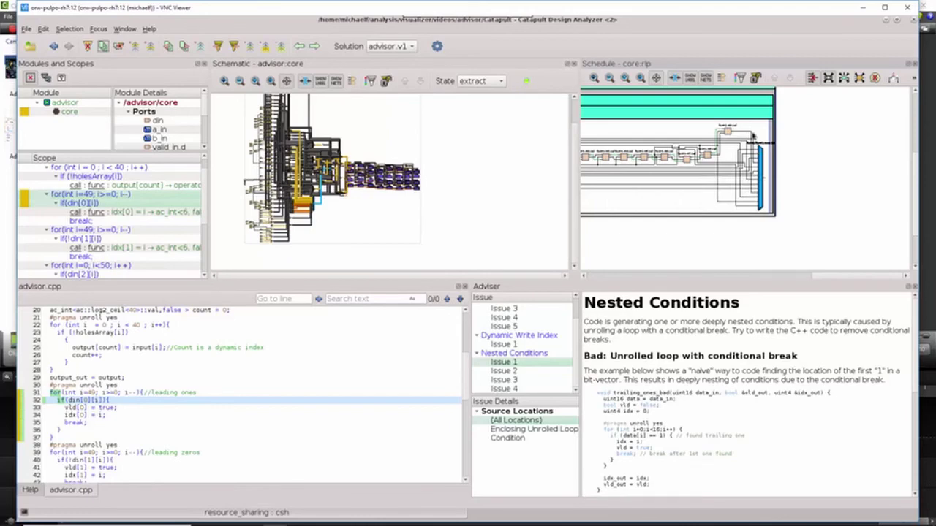
scroll(662, 395, down, 6)
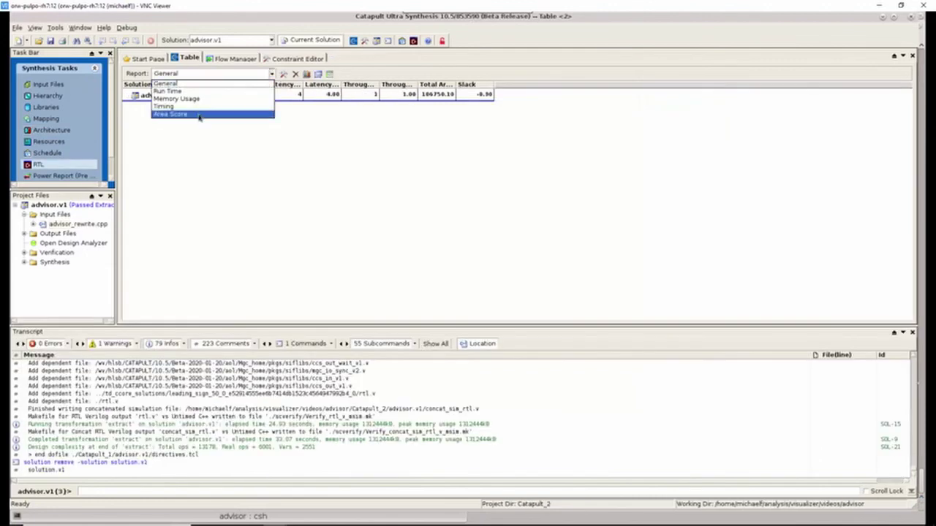
Show advisor.v1's Area Score: registers 53454.38, datapath 106739.10, total area 106750.10.
click(199, 115)
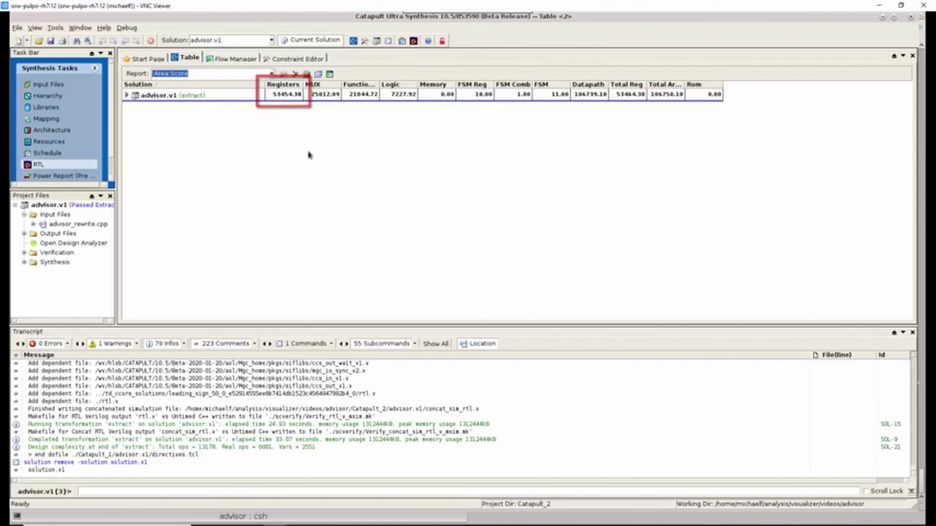
Switch to the Run Time report, showing advisor.v1's total of 812.95.
click(272, 74)
click(190, 91)
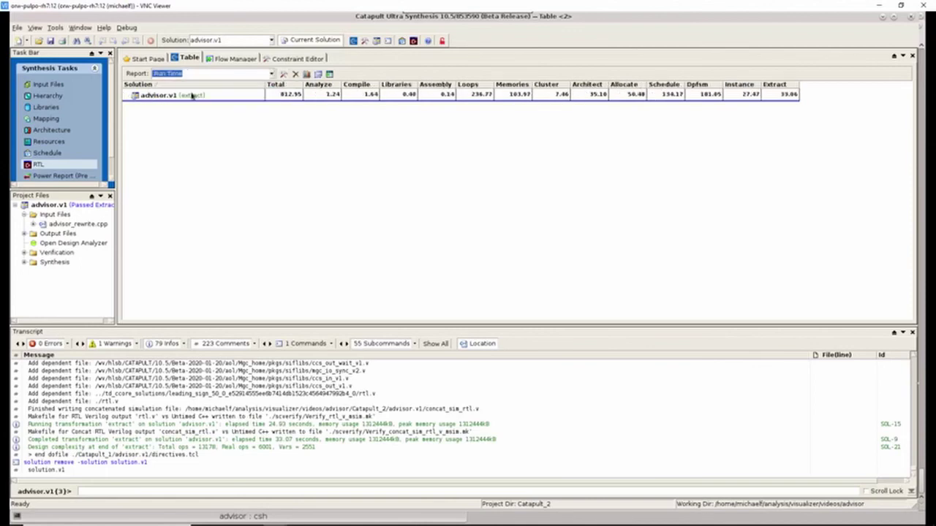